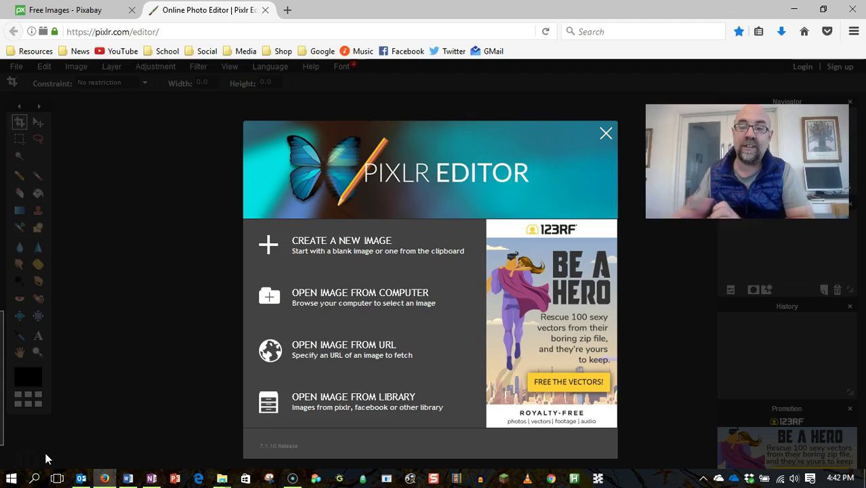
Step: Open penguin.jpg from the Desktop as a 2504×3224 px image
{"action": "left_click", "coordinate": [162, 30]}
{"action": "left_click", "coordinate": [163, 31]}
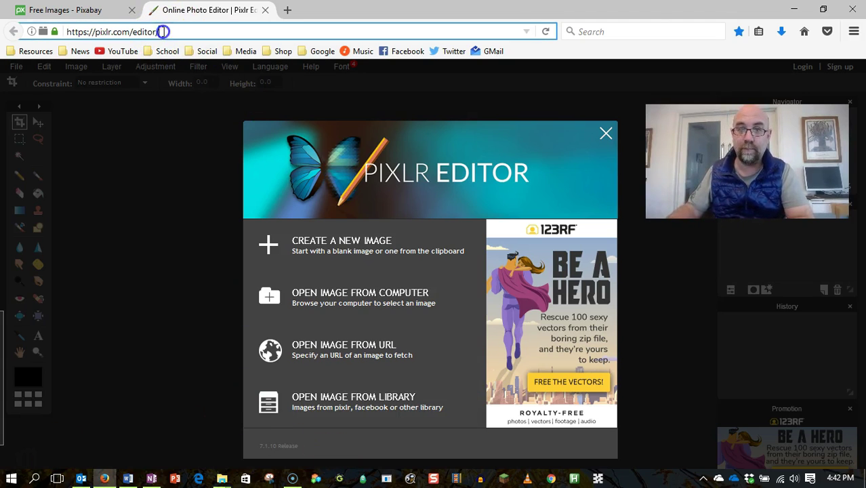
{"action": "left_click", "coordinate": [361, 304]}
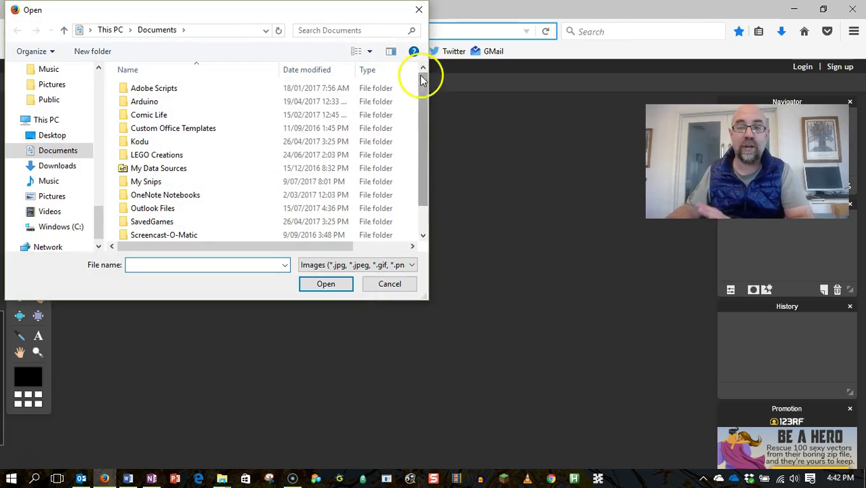
{"action": "left_click_drag", "start_coordinate": [423, 111], "coordinate": [426, 198]}
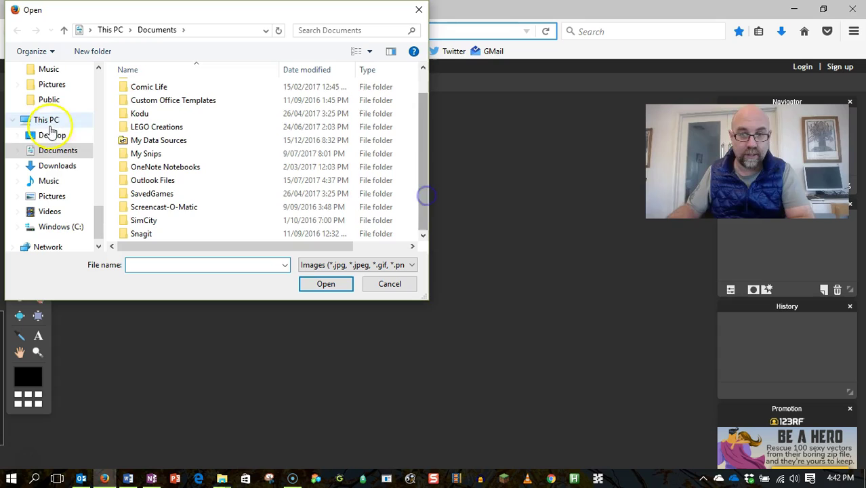
{"action": "left_click", "coordinate": [52, 135]}
{"action": "left_click", "coordinate": [178, 265]}
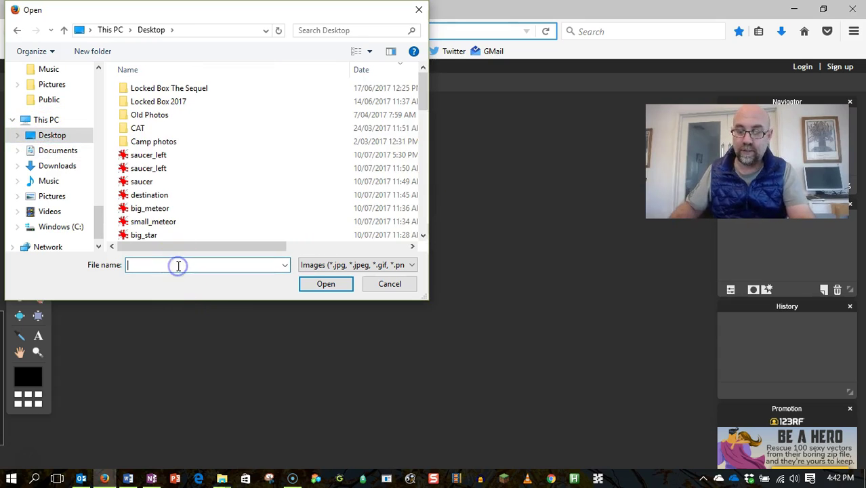
{"action": "type", "text": "penguin"}
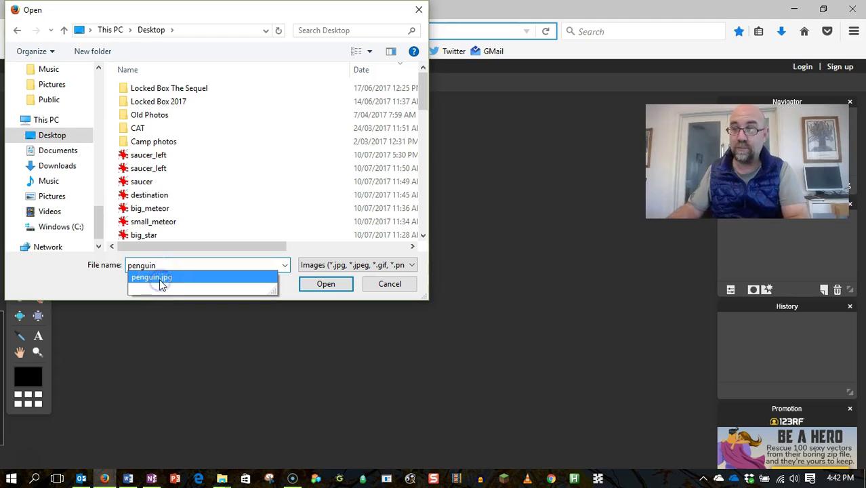
{"action": "left_click", "coordinate": [159, 278]}
{"action": "left_click", "coordinate": [347, 288]}
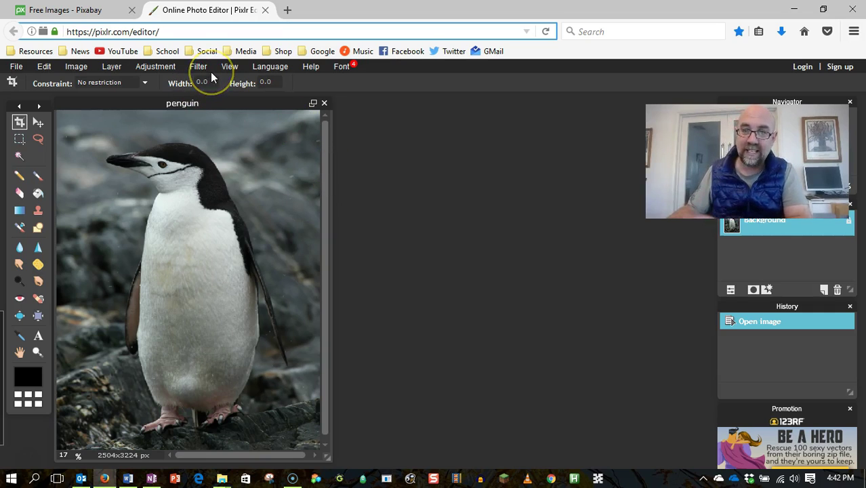
Step: Resize the penguin image to 200 px wide (200×258) with proportions constrained
{"action": "left_click", "coordinate": [76, 68]}
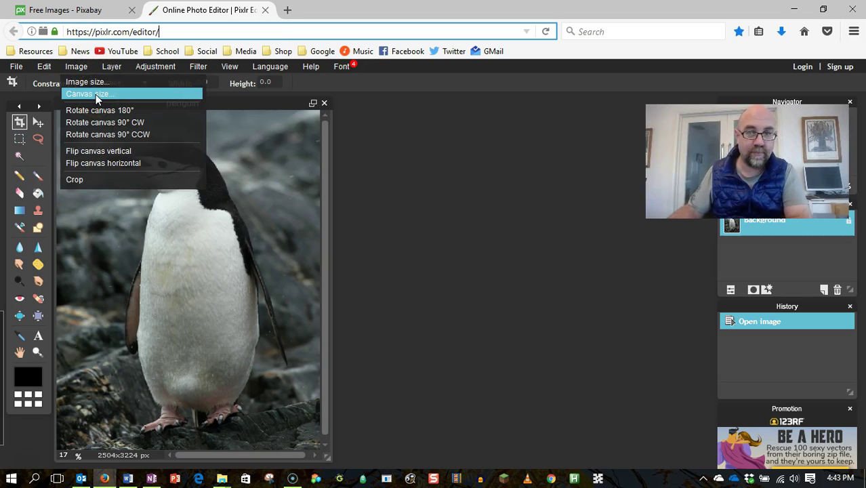
{"action": "left_click", "coordinate": [99, 81]}
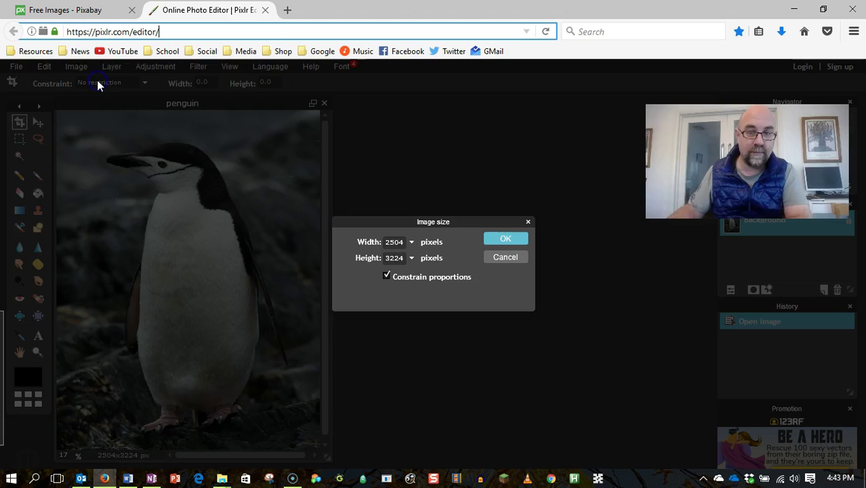
{"action": "left_click", "coordinate": [394, 259]}
{"action": "left_click", "coordinate": [387, 242]}
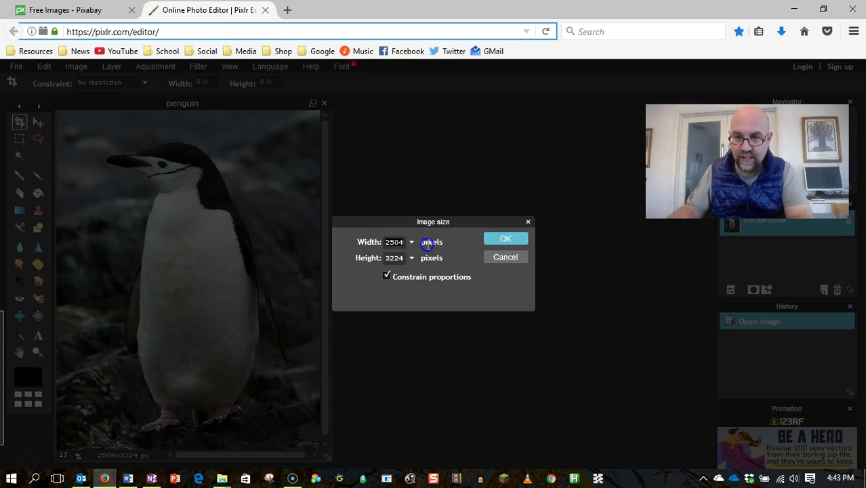
{"action": "type", "text": "200"}
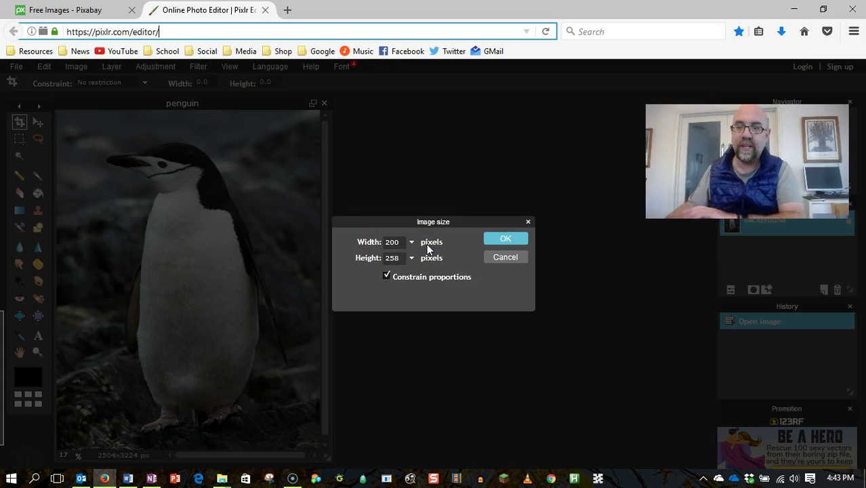
{"action": "left_click", "coordinate": [507, 238]}
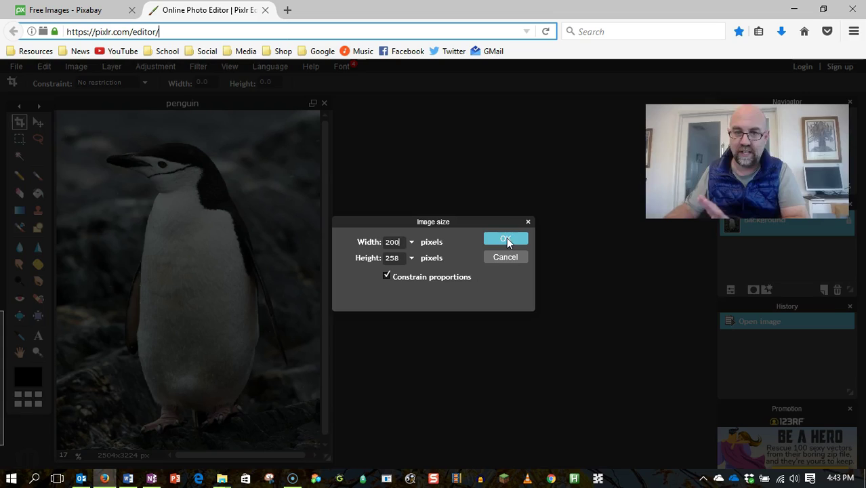
{"action": "left_click", "coordinate": [411, 282]}
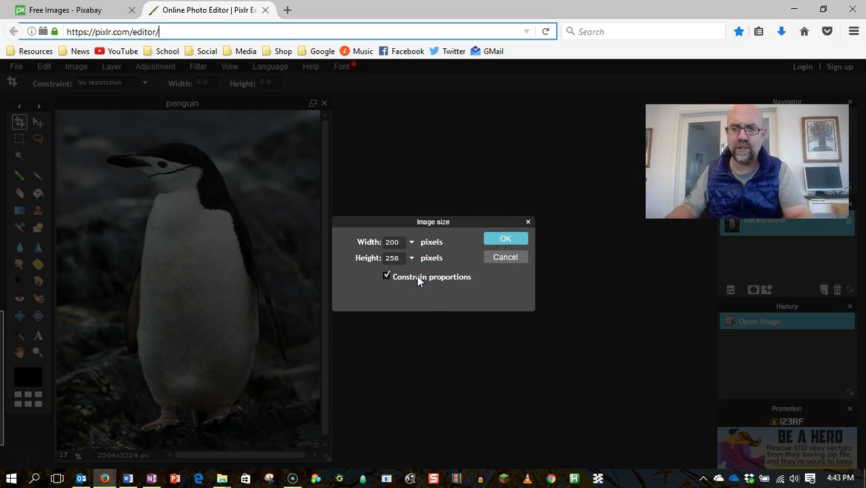
{"action": "left_click", "coordinate": [505, 239]}
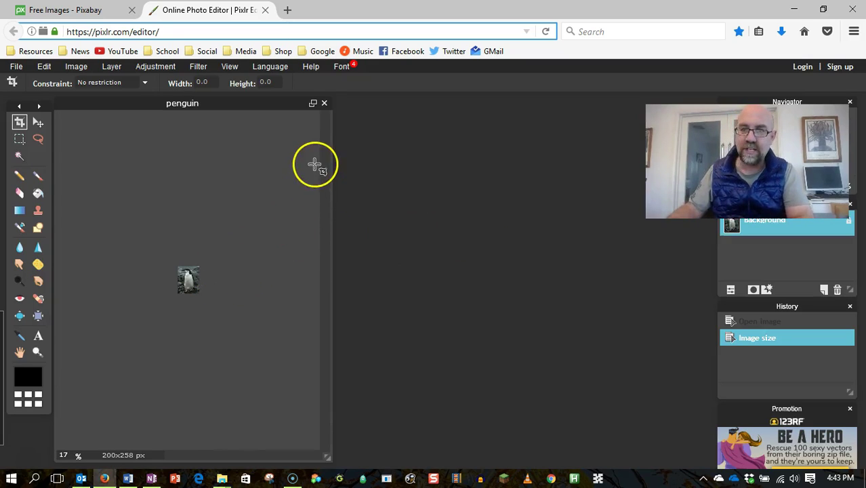
Step: Show the 200×258 penguin at Actual pixels (100% zoom)
{"action": "left_click", "coordinate": [230, 67]}
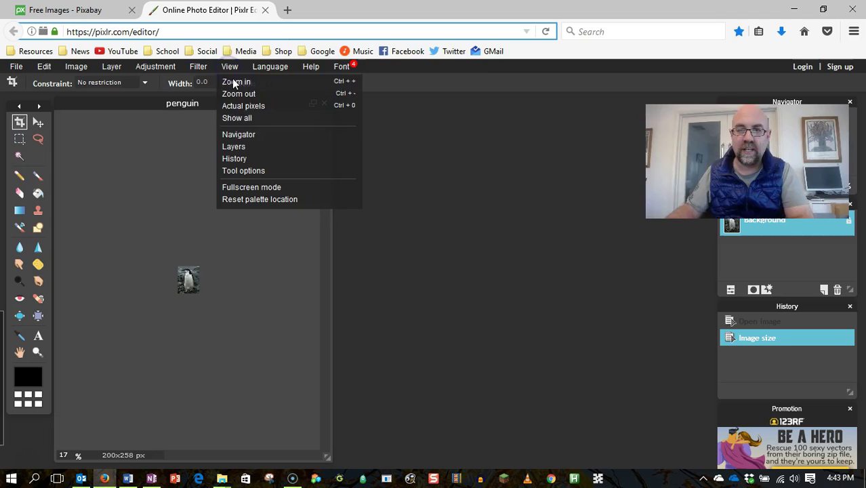
{"action": "left_click", "coordinate": [265, 106]}
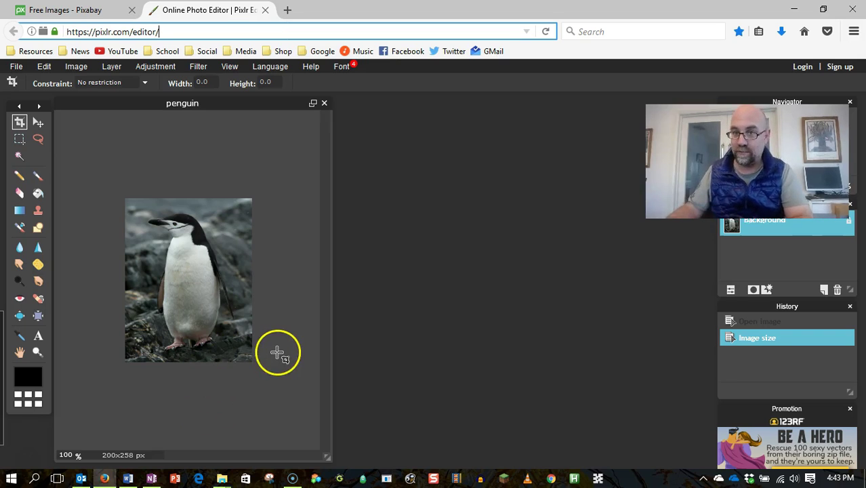
Step: Create a new blank 200×200 px image named 'Penguin 2'
{"action": "left_click", "coordinate": [42, 68]}
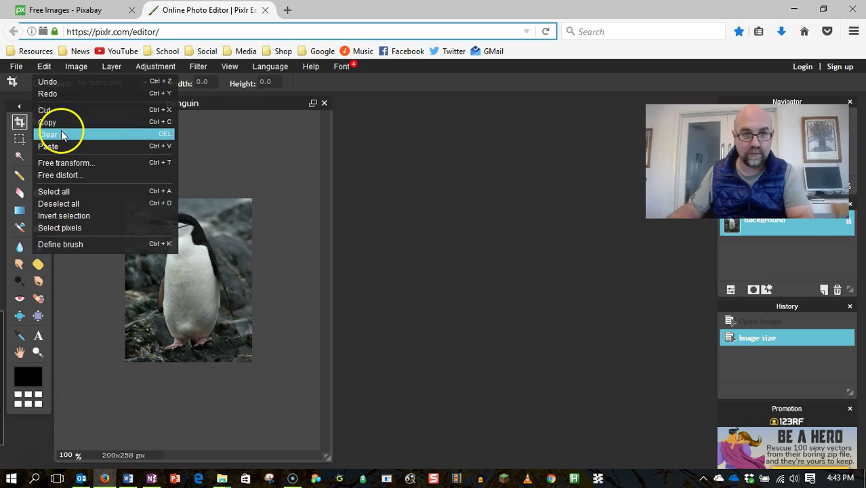
{"action": "left_click", "coordinate": [62, 134]}
{"action": "left_click", "coordinate": [15, 67]}
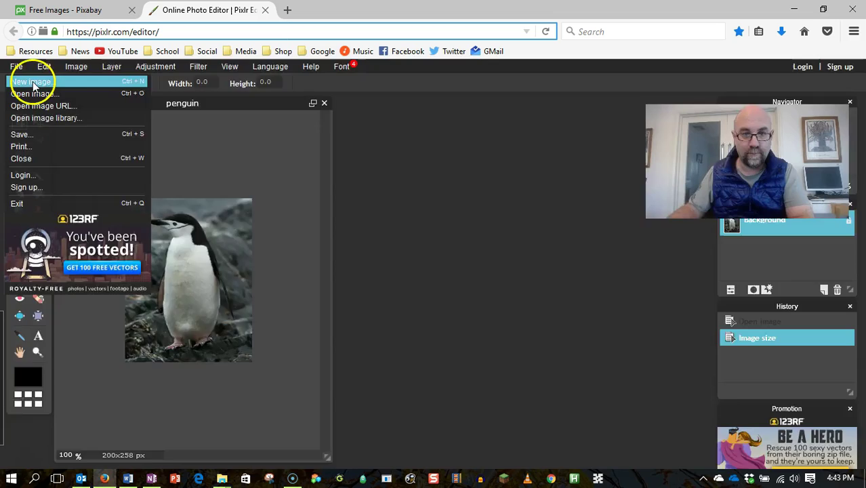
{"action": "left_click", "coordinate": [32, 82]}
{"action": "left_click", "coordinate": [303, 221]}
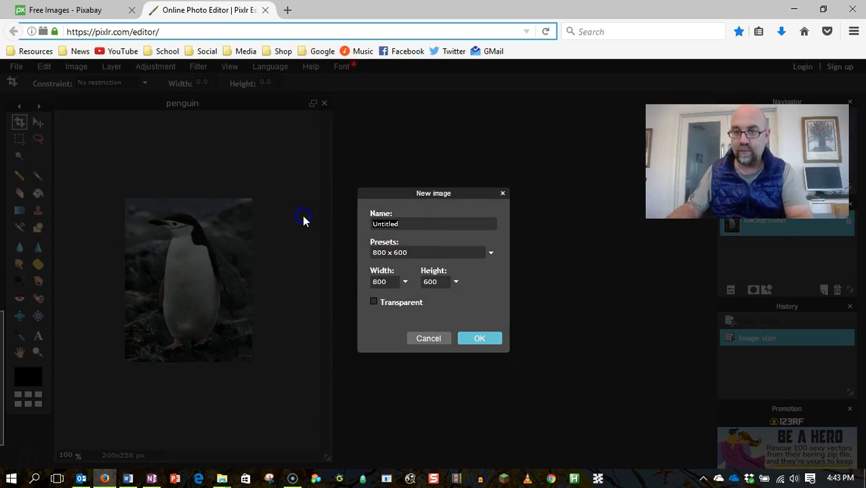
{"action": "type", "text": "Penguin 2"}
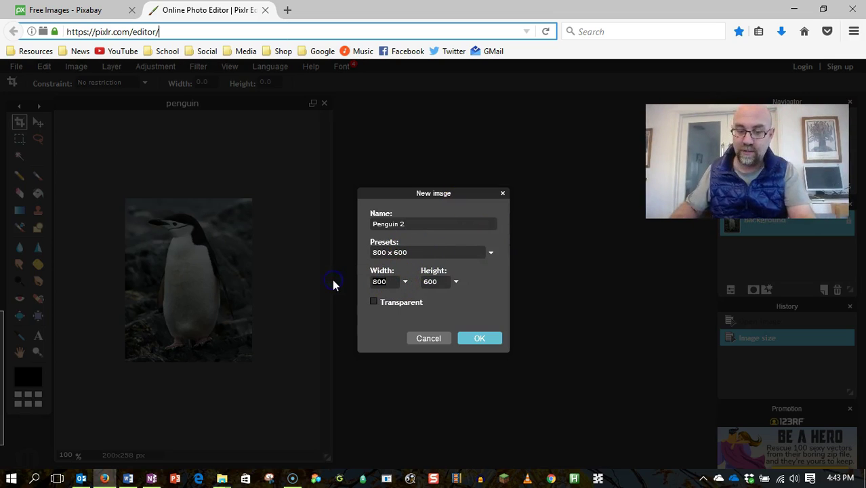
{"action": "type", "text": "200"}
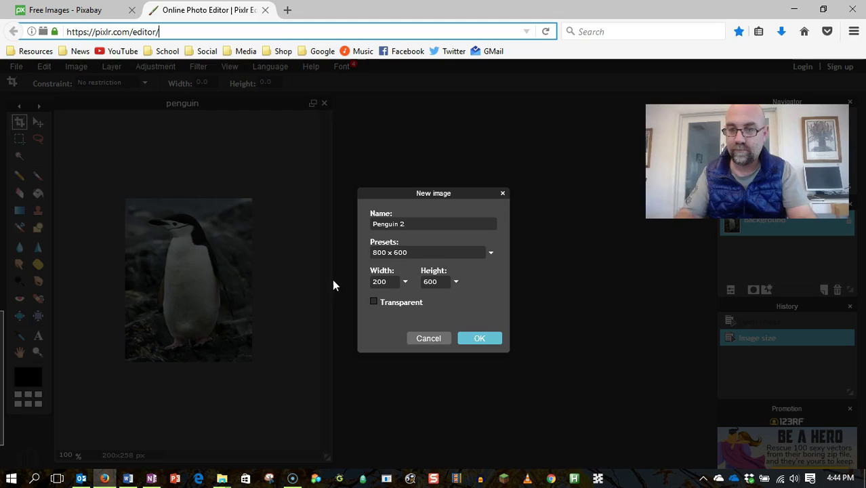
{"action": "left_click", "coordinate": [379, 282]}
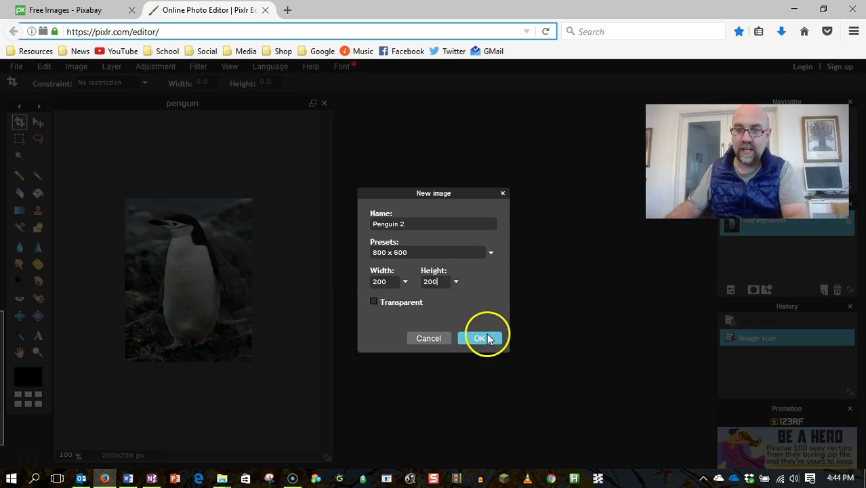
{"action": "left_click", "coordinate": [488, 338]}
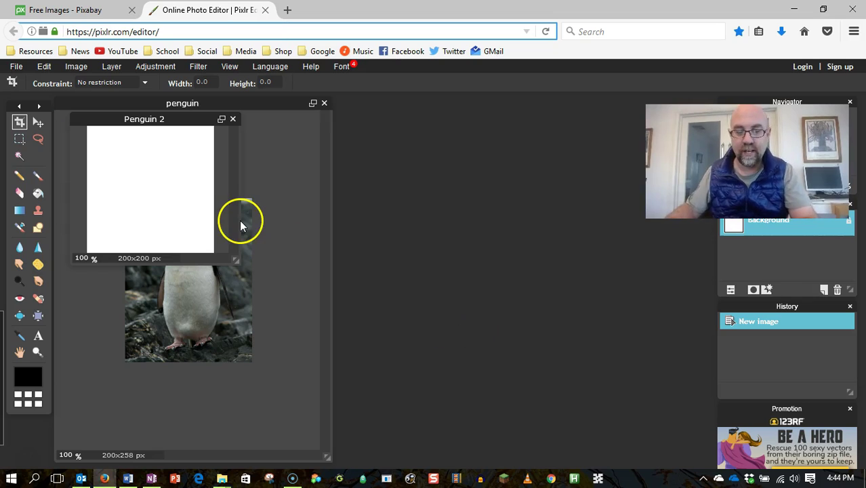
Step: Attempt a paste into Penguin 2, then move its window right of the penguin photo
{"action": "left_click", "coordinate": [42, 66]}
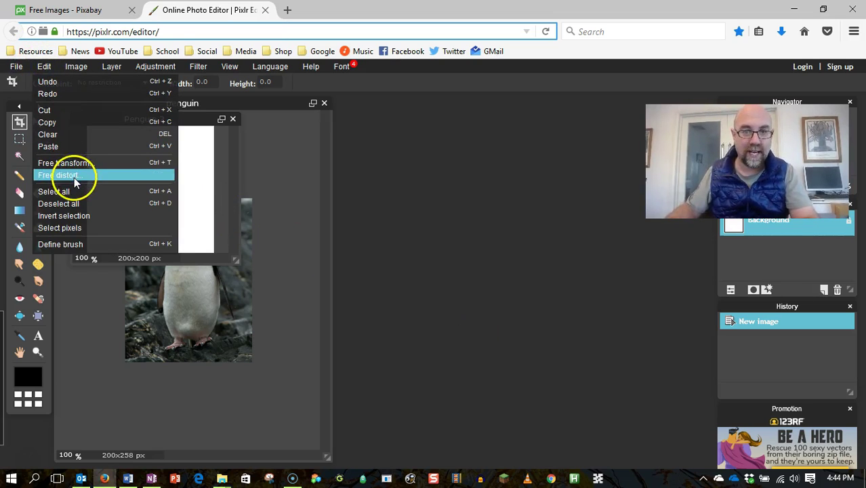
{"action": "left_click", "coordinate": [71, 146]}
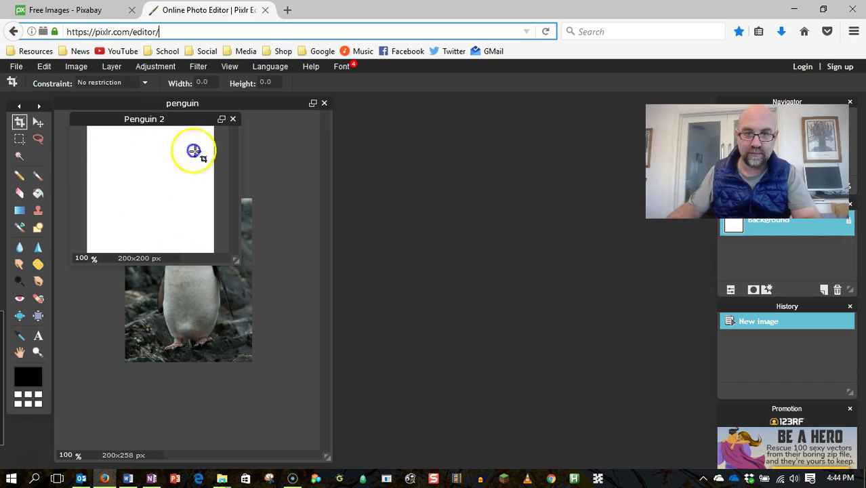
{"action": "left_click_drag", "start_coordinate": [158, 120], "coordinate": [466, 145]}
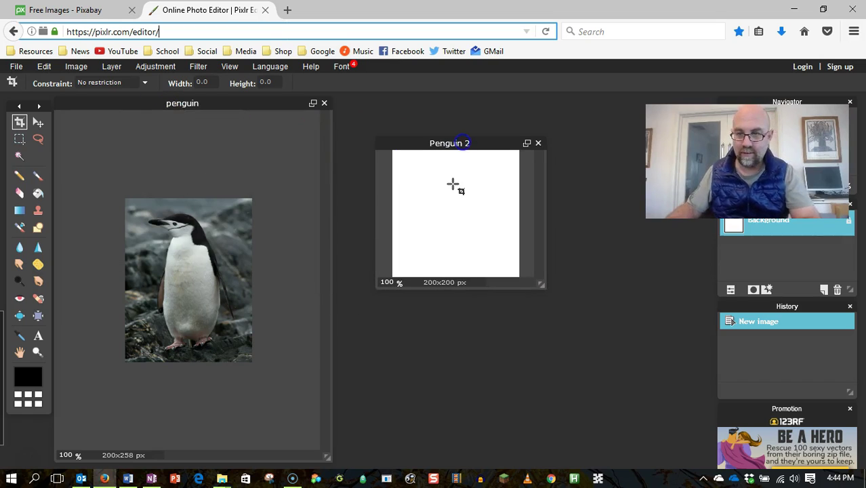
Step: Select all of the original penguin photo and copy it
{"action": "left_click", "coordinate": [178, 151]}
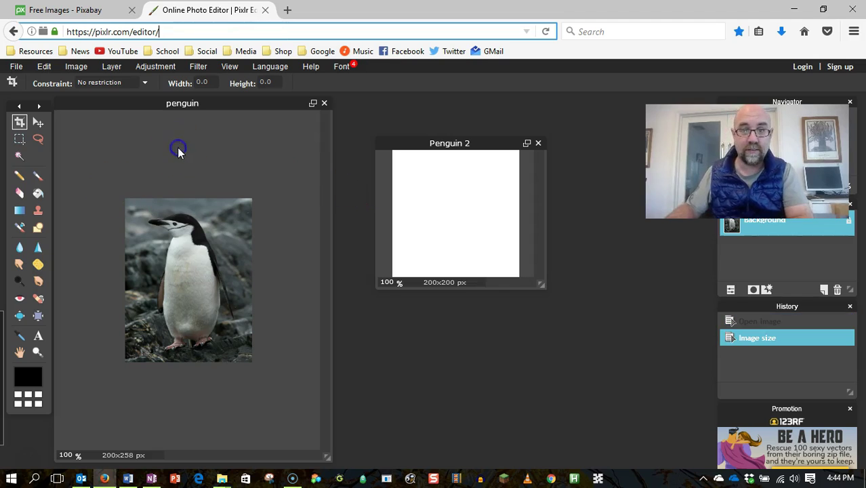
{"action": "left_click", "coordinate": [43, 66]}
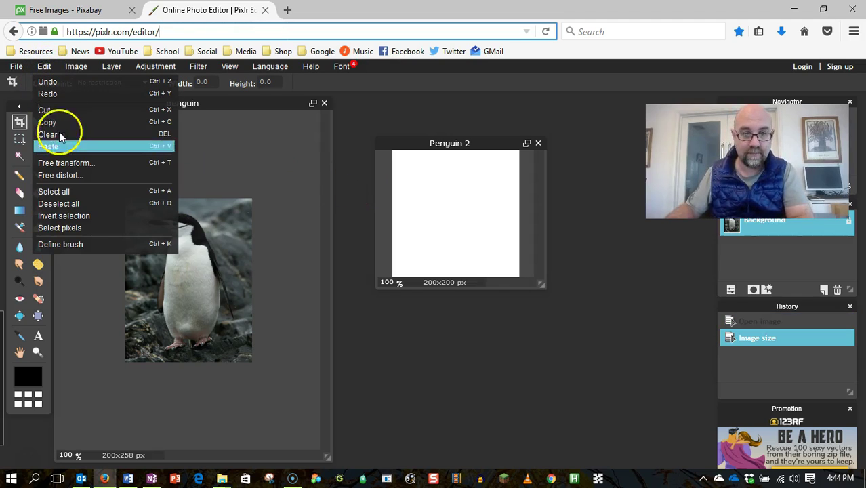
{"action": "left_click", "coordinate": [86, 193]}
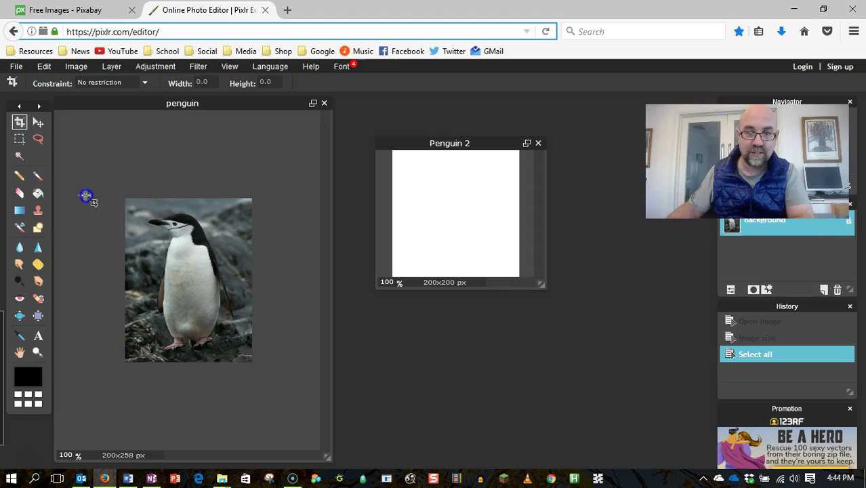
{"action": "left_click", "coordinate": [43, 67]}
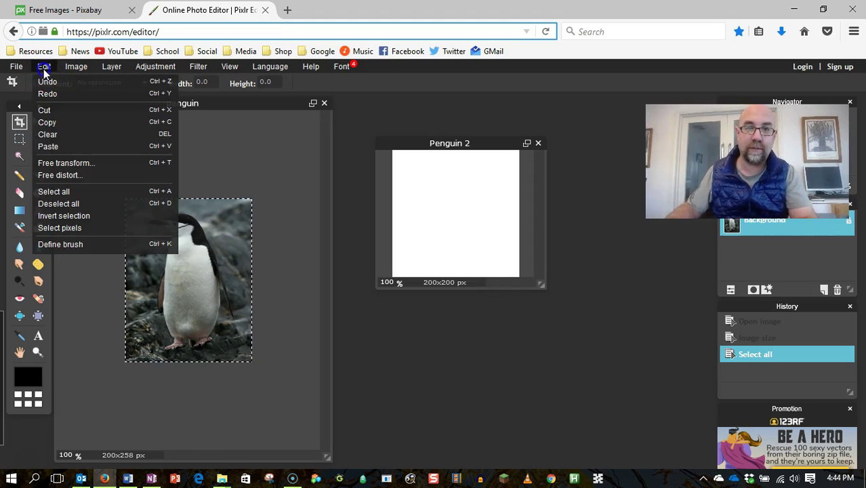
{"action": "left_click", "coordinate": [68, 122]}
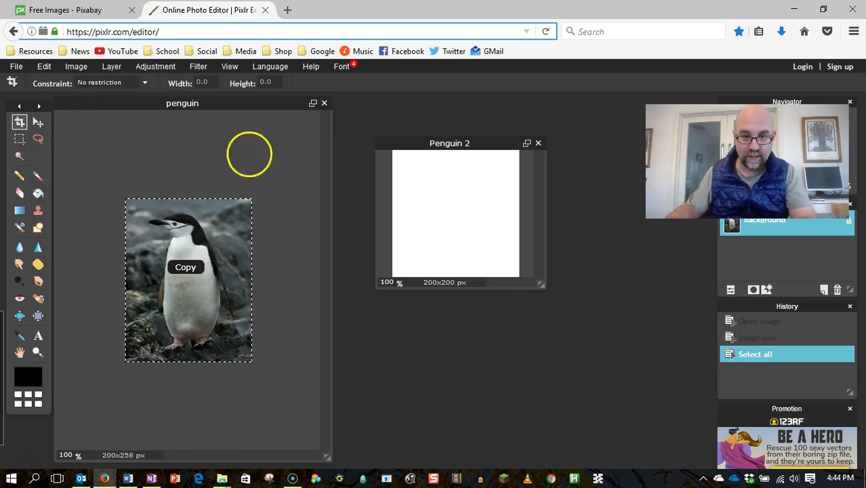
Step: Paste the penguin into Penguin 2 as a layer and position it within the square
{"action": "left_click", "coordinate": [478, 196]}
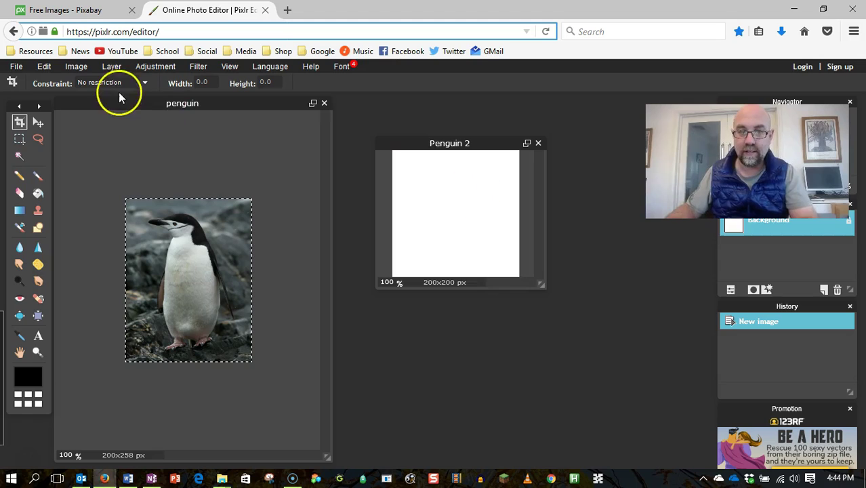
{"action": "left_click", "coordinate": [44, 66]}
{"action": "left_click", "coordinate": [94, 145]}
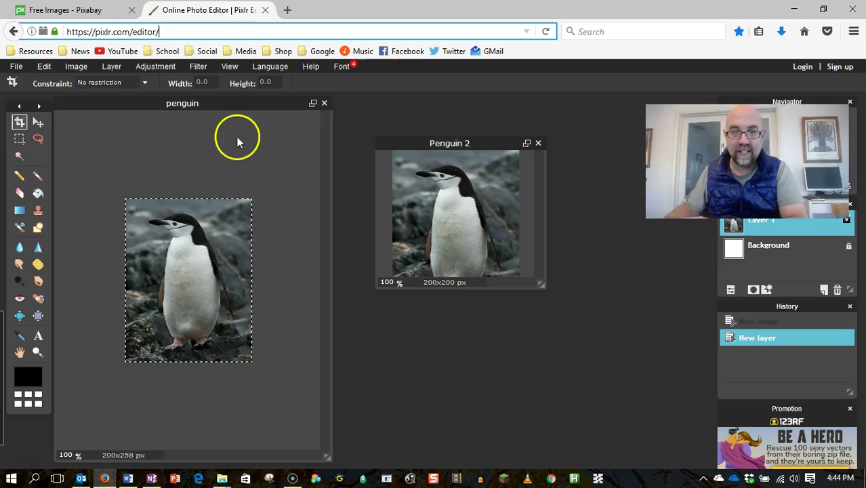
{"action": "left_click", "coordinate": [38, 123]}
{"action": "left_click_drag", "start_coordinate": [479, 222], "coordinate": [453, 220]}
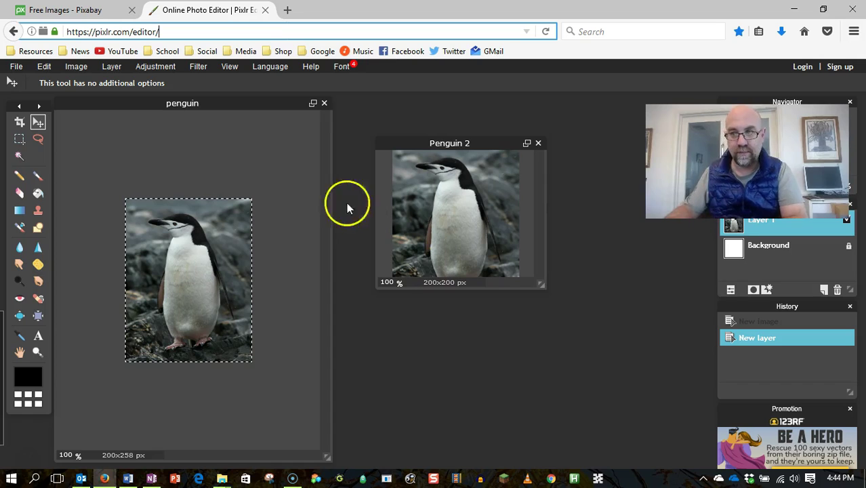
Step: Save Penguin 2 as a PNG on the Desktop
{"action": "left_click", "coordinate": [16, 66]}
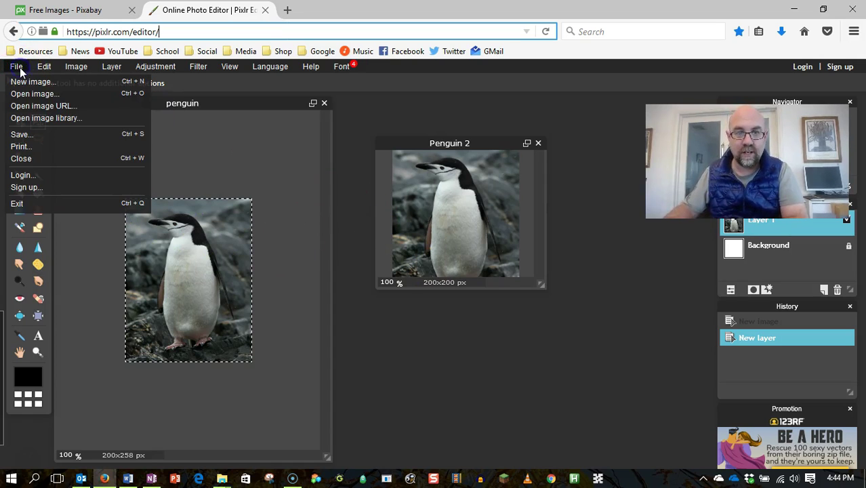
{"action": "left_click", "coordinate": [46, 138]}
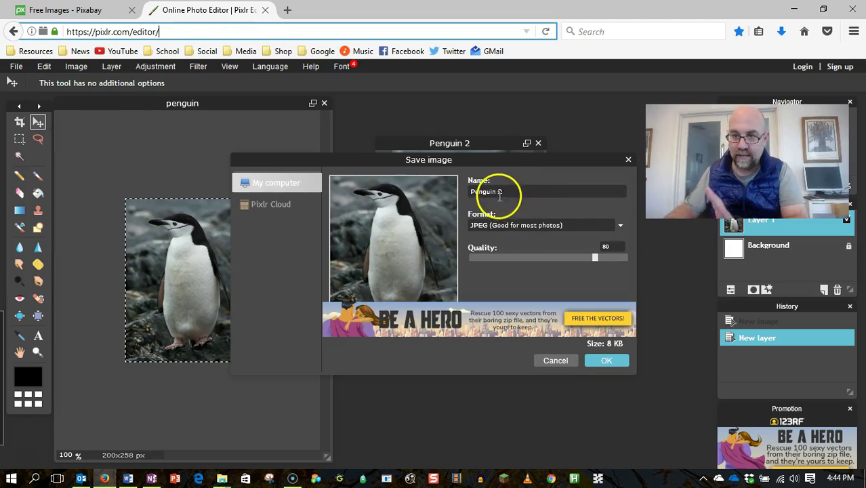
{"action": "left_click", "coordinate": [519, 226]}
{"action": "left_click", "coordinate": [533, 250]}
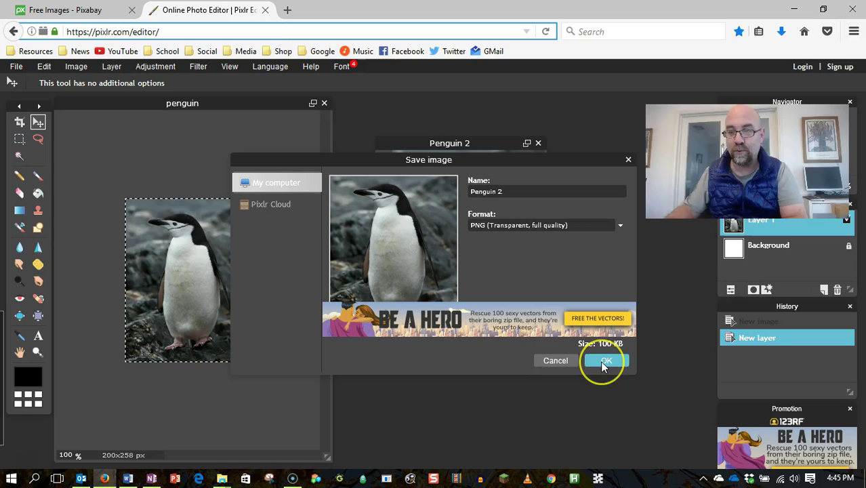
{"action": "left_click", "coordinate": [601, 360]}
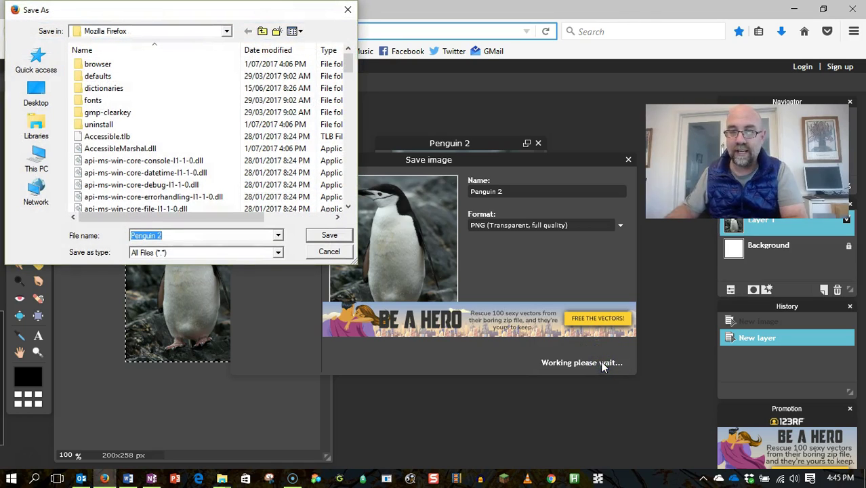
{"action": "left_click", "coordinate": [36, 95]}
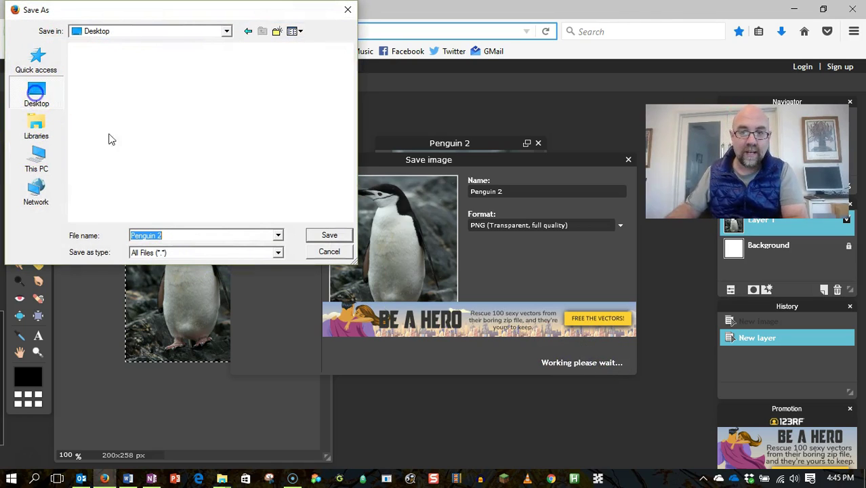
{"action": "left_click", "coordinate": [330, 237]}
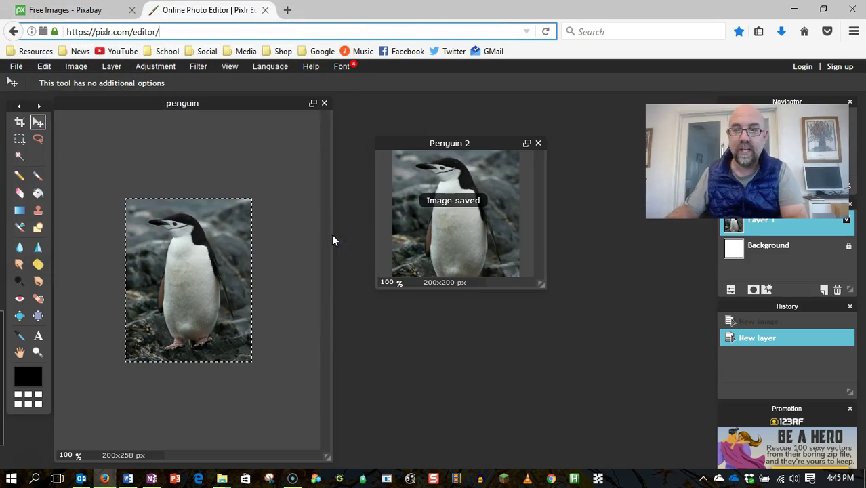
Step: Open Penguin 2.png from the Desktop folder in IrfanView
{"action": "left_click", "coordinate": [794, 10]}
{"action": "left_click", "coordinate": [795, 12]}
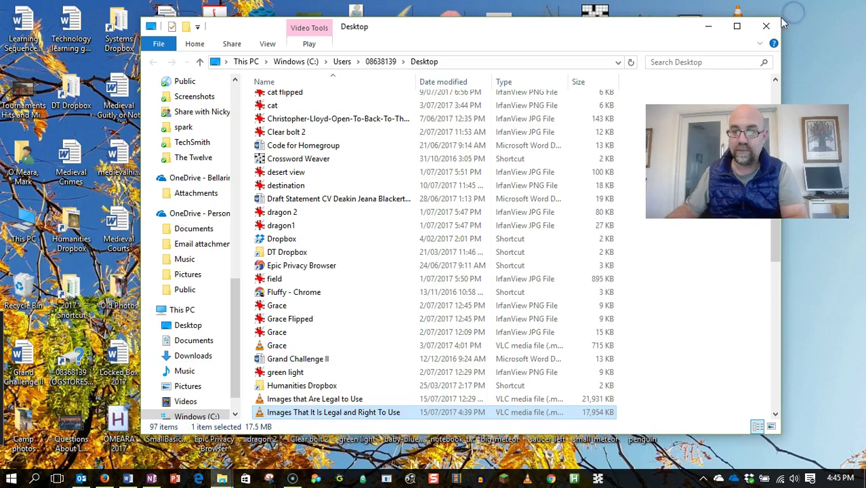
{"action": "left_click", "coordinate": [318, 278]}
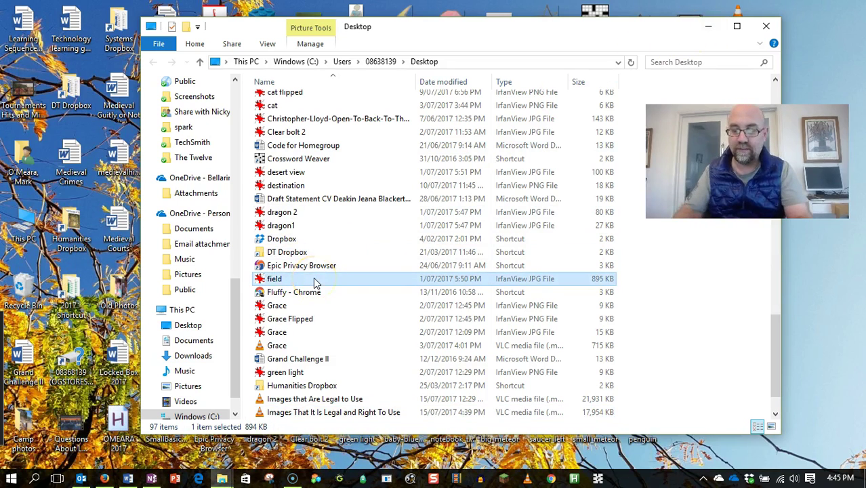
{"action": "type", "text": "pen"}
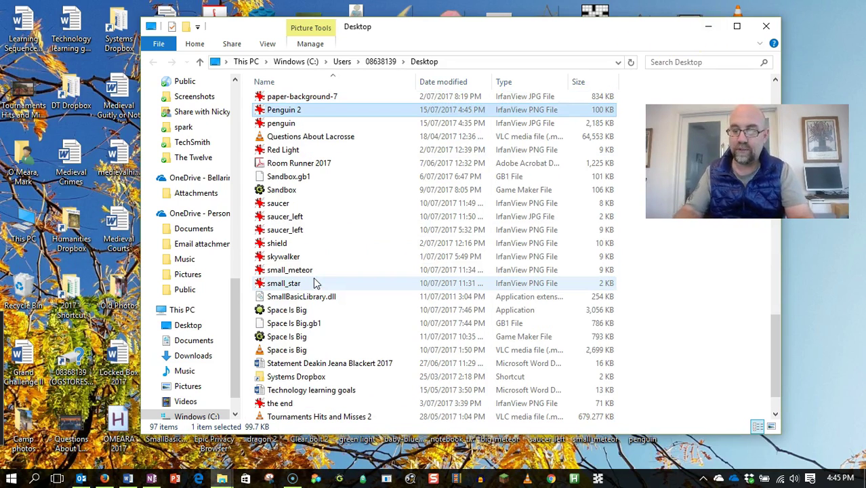
{"action": "key", "text": "Return"}
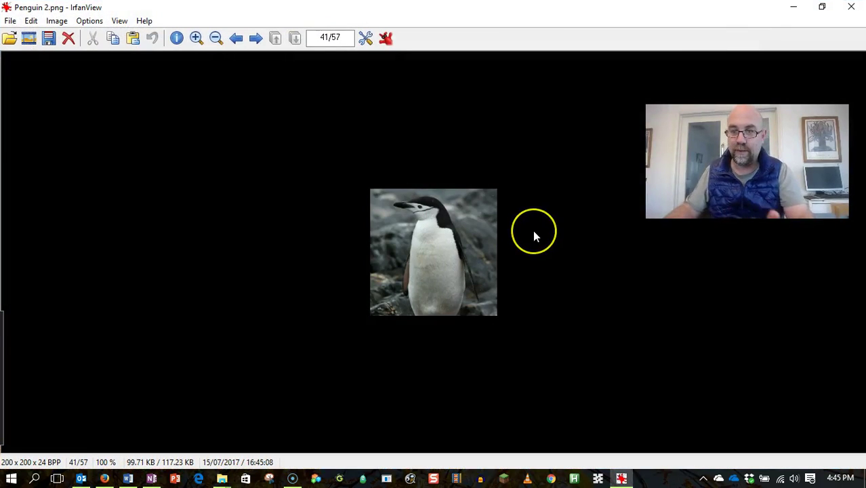